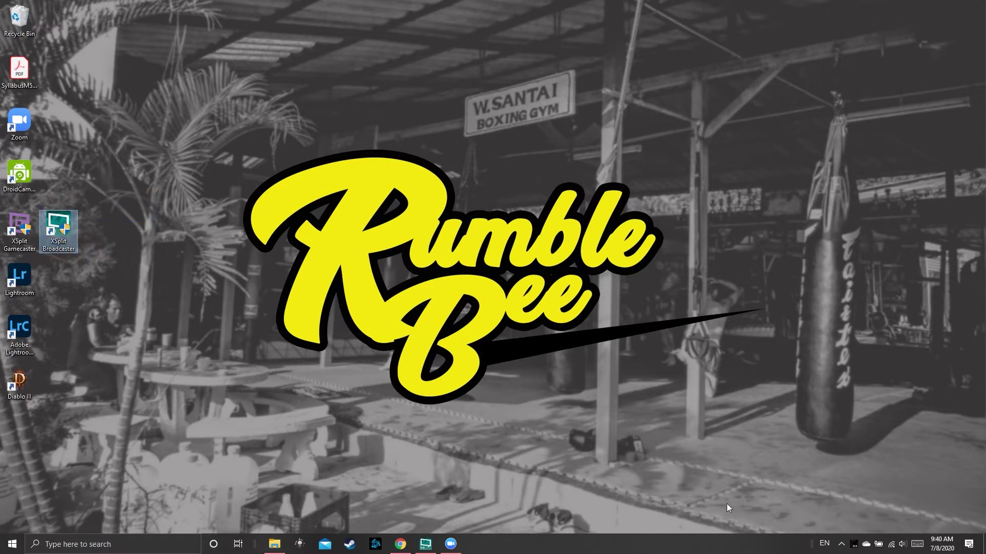
{"action": "left_click", "coordinate": [425, 545]}
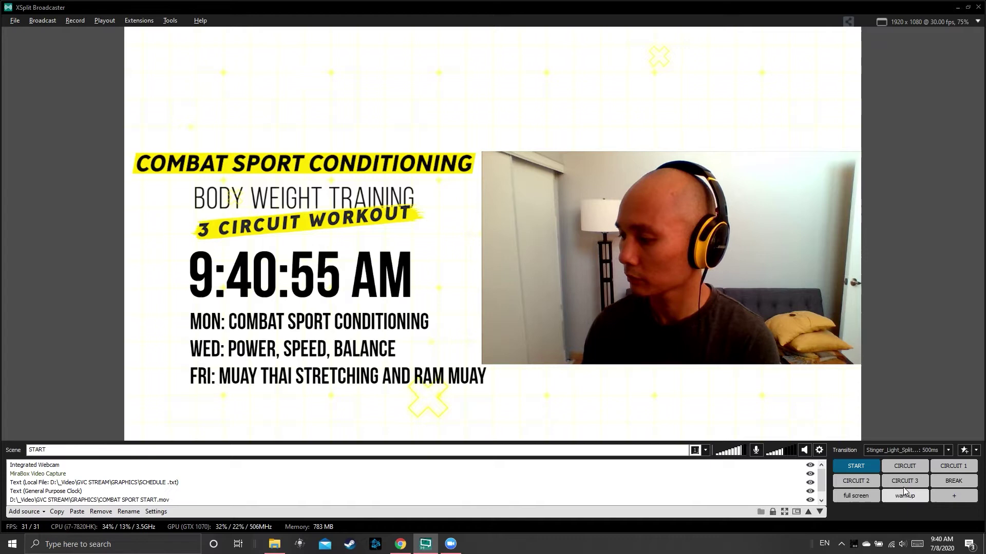
{"action": "left_click", "coordinate": [909, 467]}
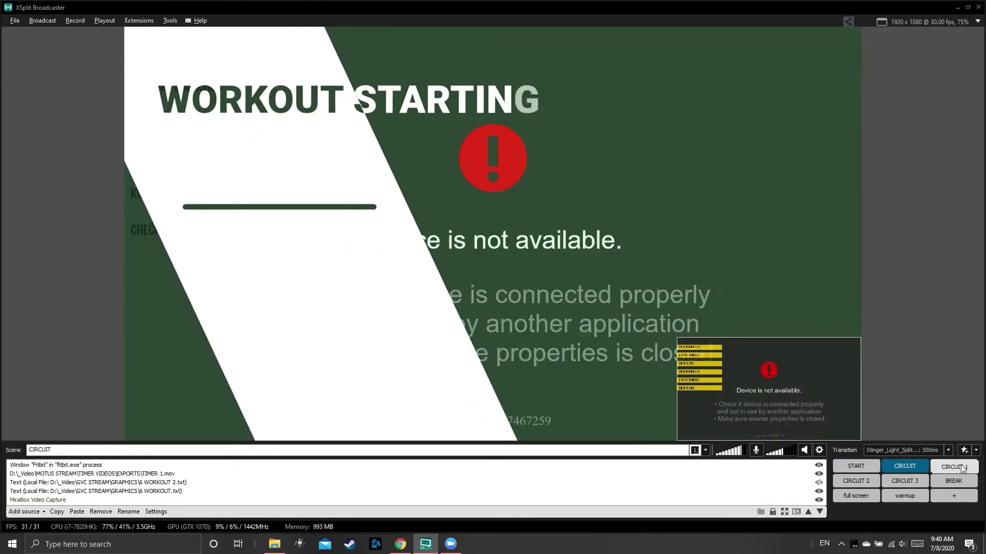
{"action": "left_click", "coordinate": [952, 466]}
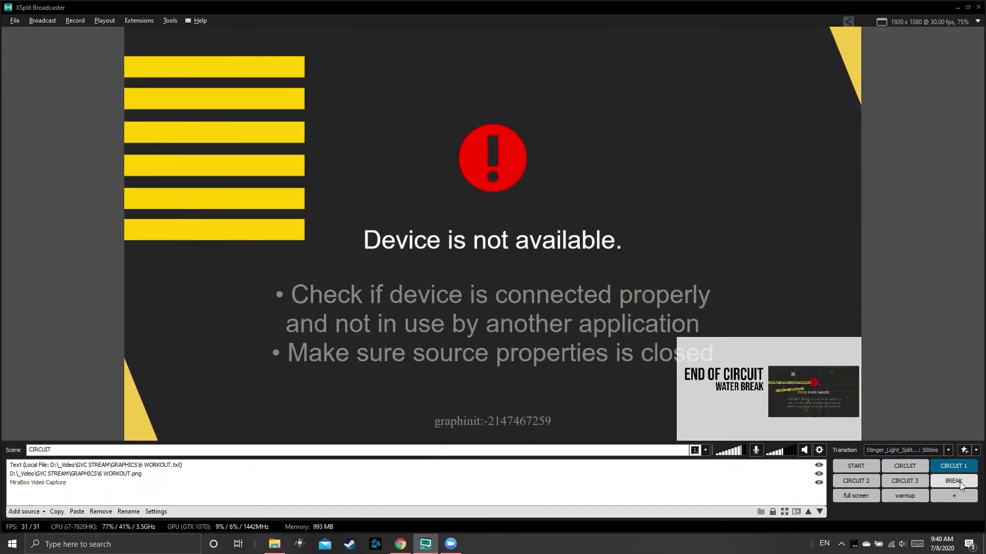
{"action": "left_click", "coordinate": [960, 482]}
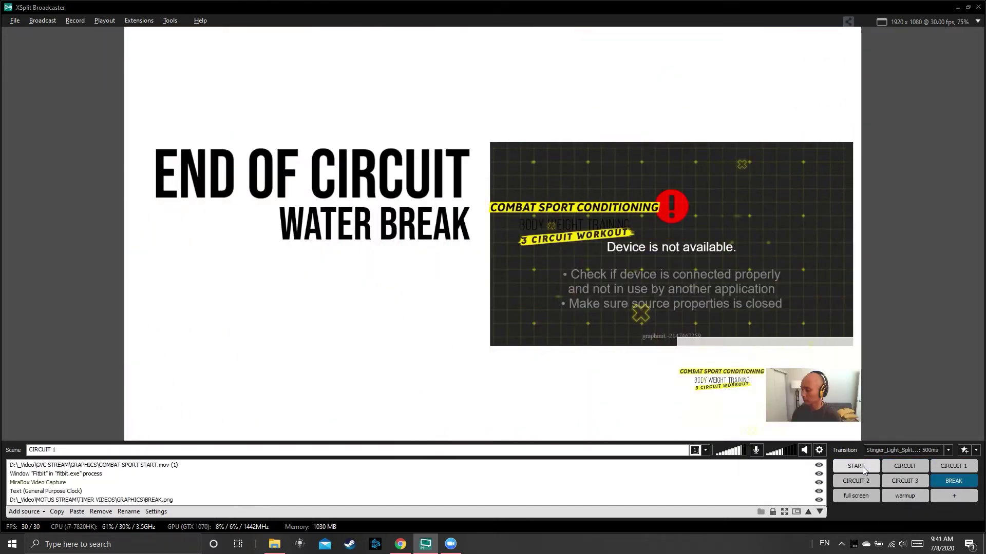
{"action": "left_click", "coordinate": [862, 467]}
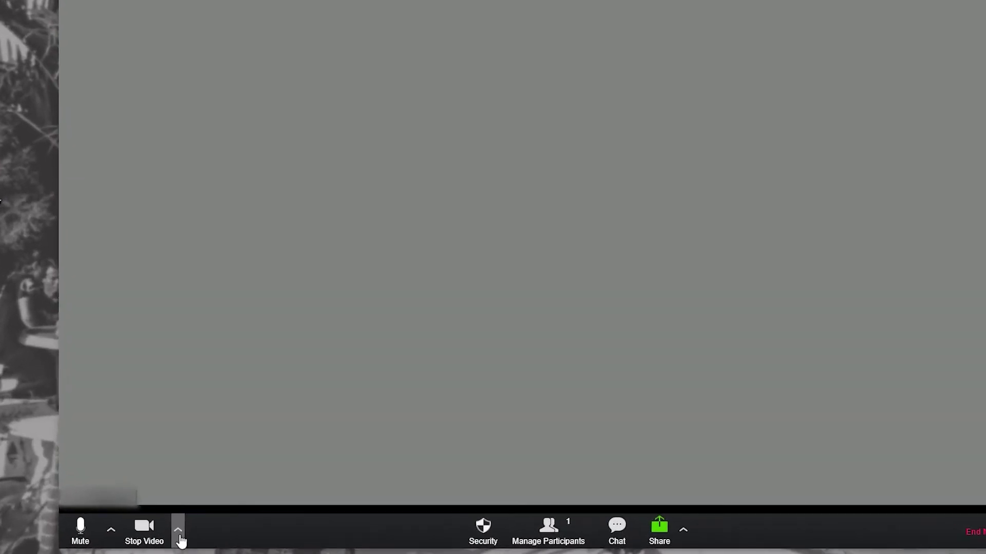
Pick XSplitBroadcaster as Zoom's camera, arrange both windows side by side, and switch XSplit to CIRCUIT.
{"action": "left_click", "coordinate": [178, 531]}
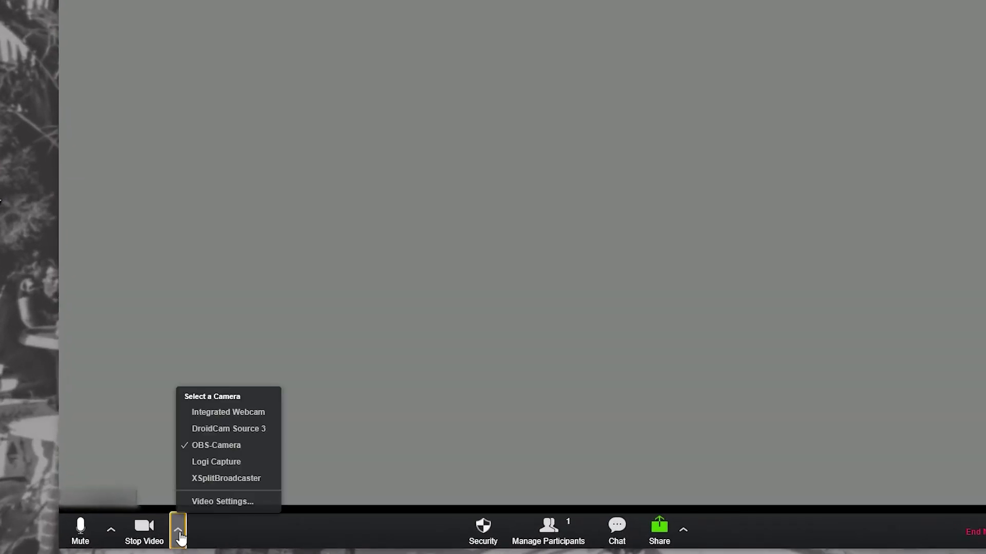
{"action": "left_click", "coordinate": [215, 479]}
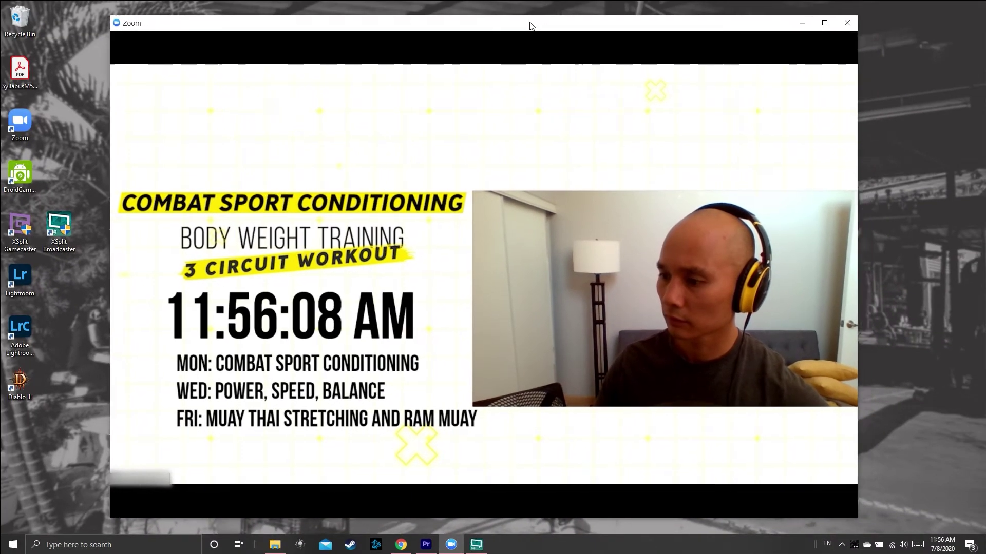
{"action": "left_click_drag", "start_coordinate": [528, 26], "coordinate": [452, 22]}
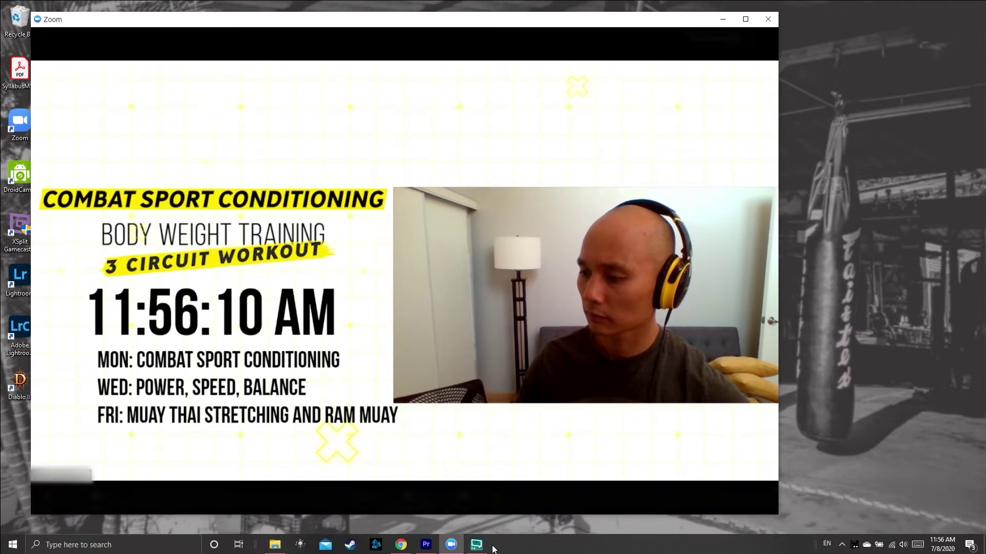
{"action": "left_click", "coordinate": [475, 546]}
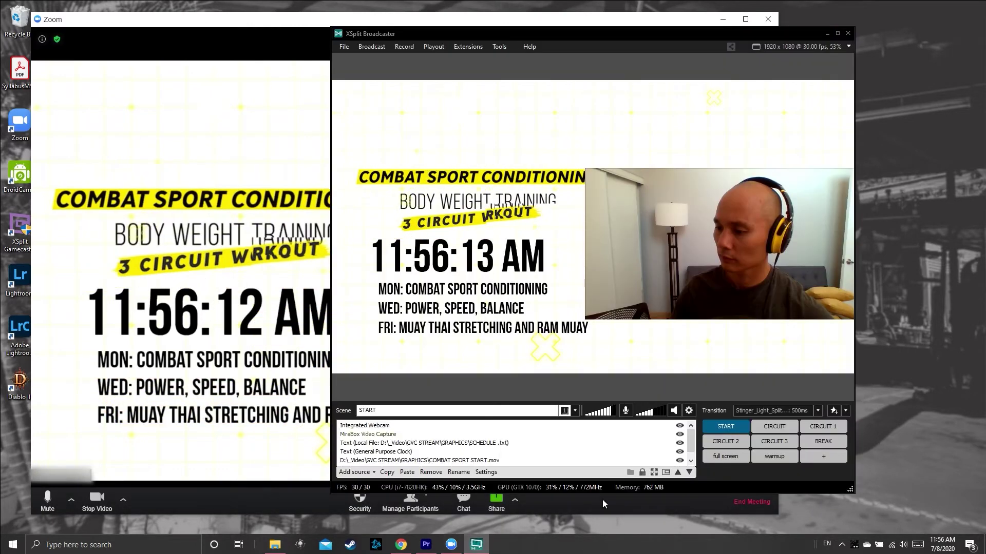
{"action": "left_click_drag", "start_coordinate": [455, 30], "coordinate": [559, 30]}
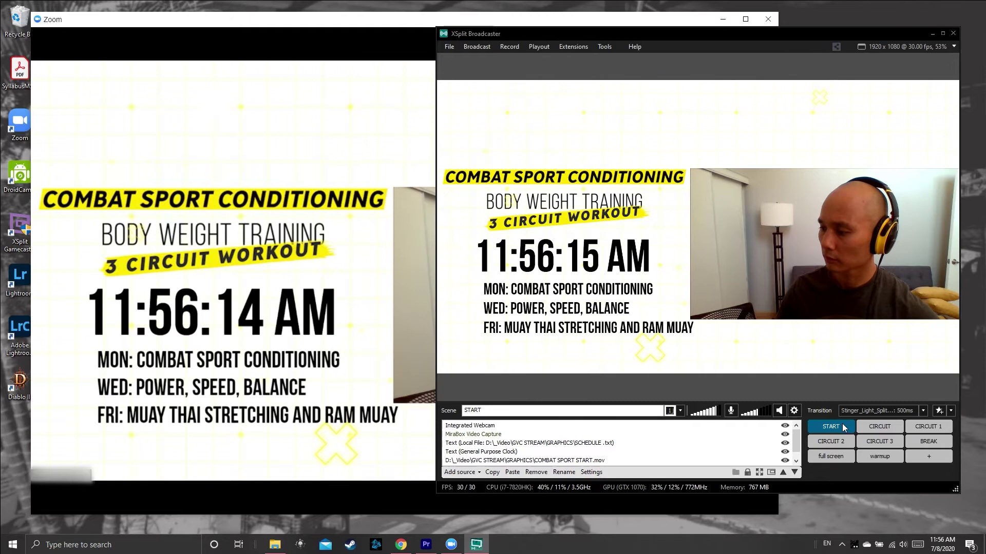
{"action": "left_click", "coordinate": [883, 429]}
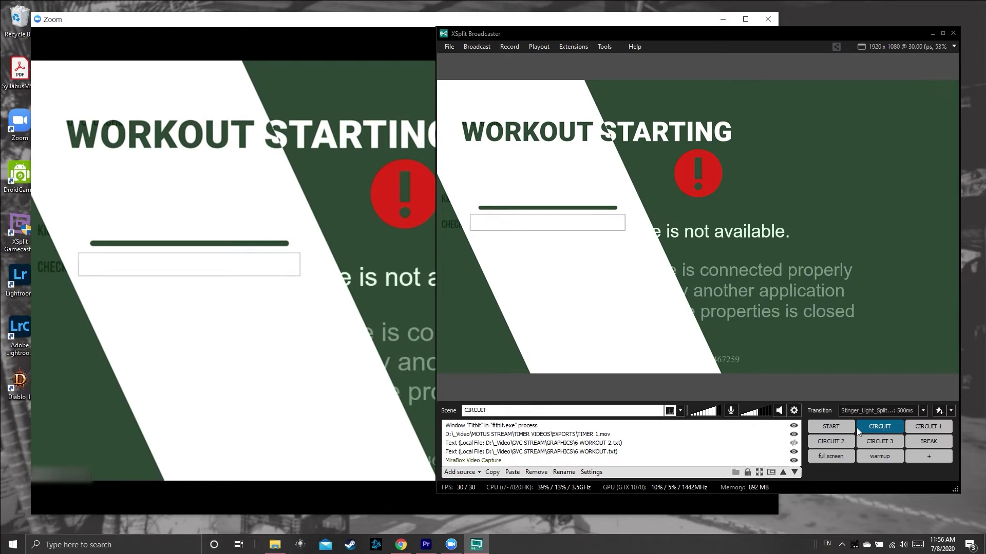
Return XSplit to the START scene and toggle Zoom's mirror effect on, then off.
{"action": "left_click", "coordinate": [830, 427]}
{"action": "left_click", "coordinate": [336, 25]}
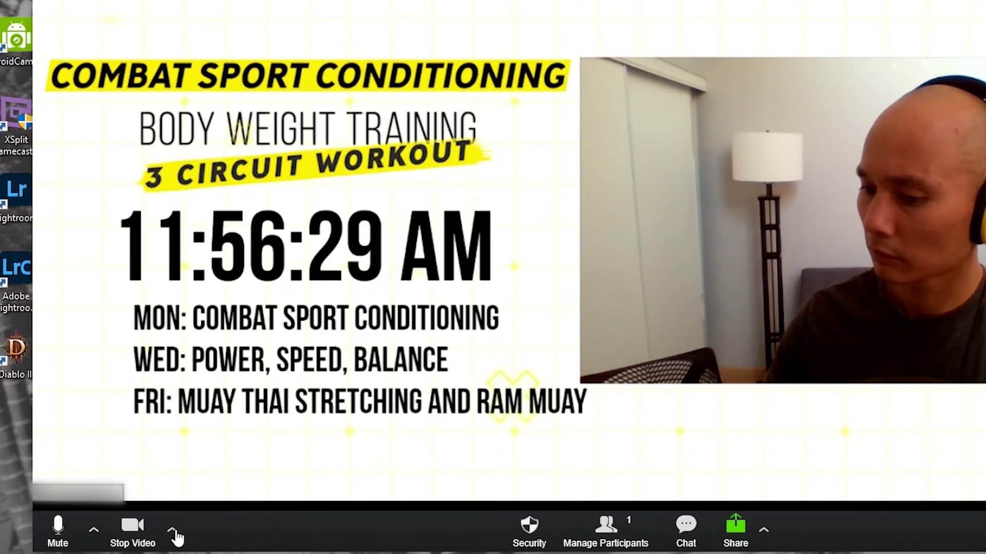
{"action": "left_click", "coordinate": [173, 531]}
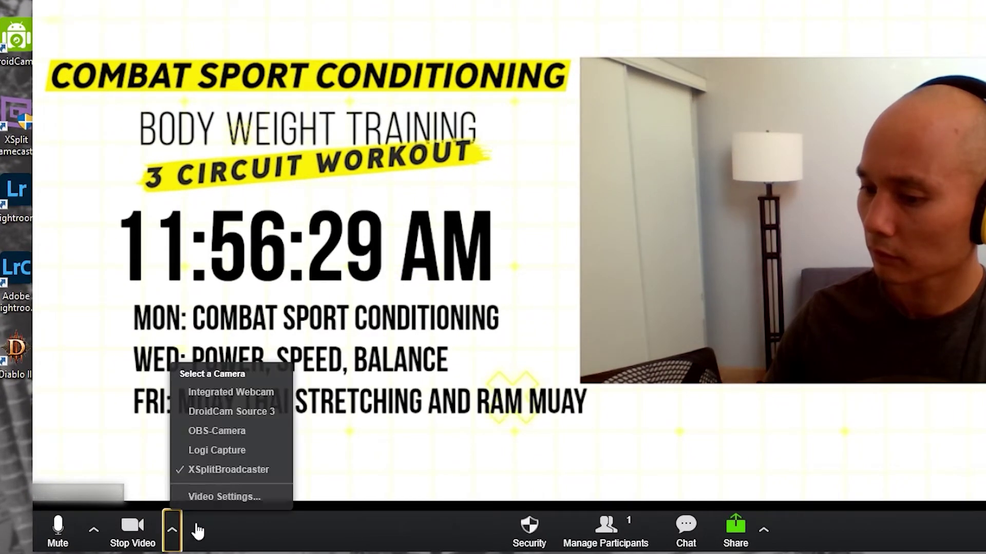
{"action": "left_click", "coordinate": [242, 496]}
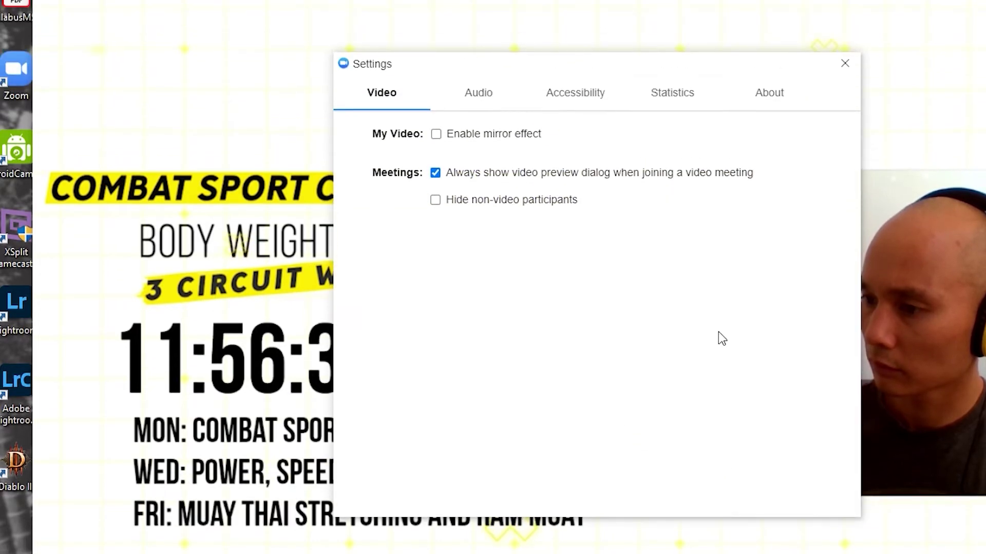
{"action": "left_click", "coordinate": [437, 135]}
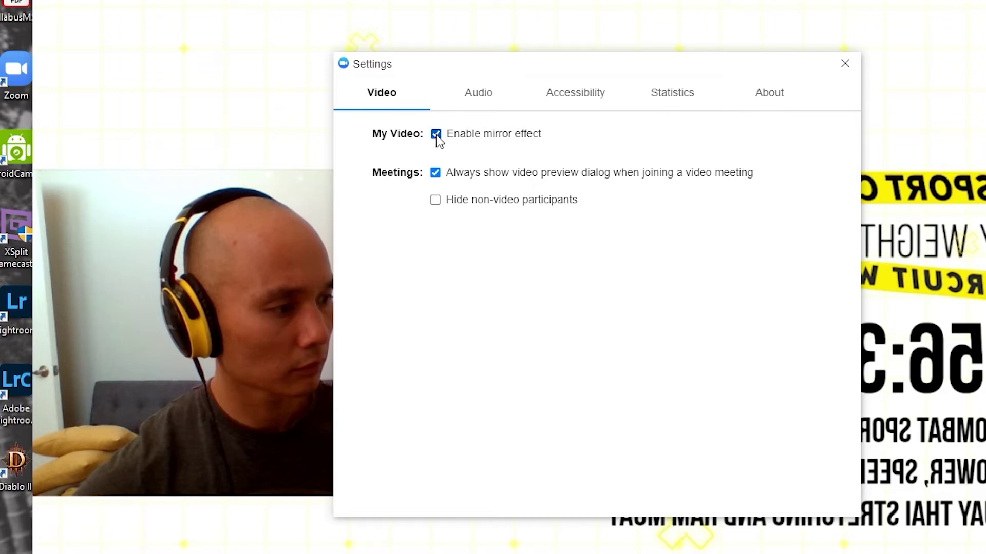
{"action": "left_click", "coordinate": [436, 135]}
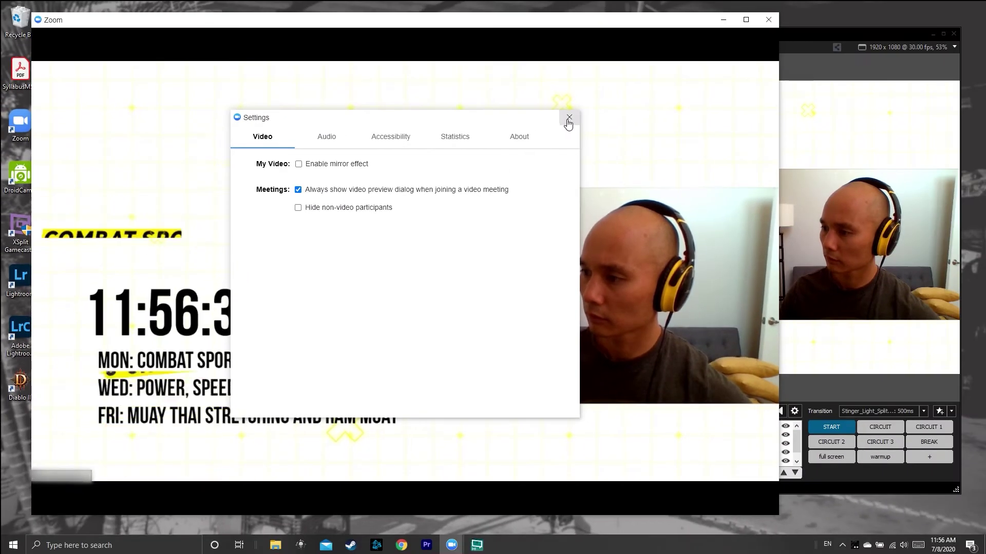
{"action": "left_click", "coordinate": [568, 119]}
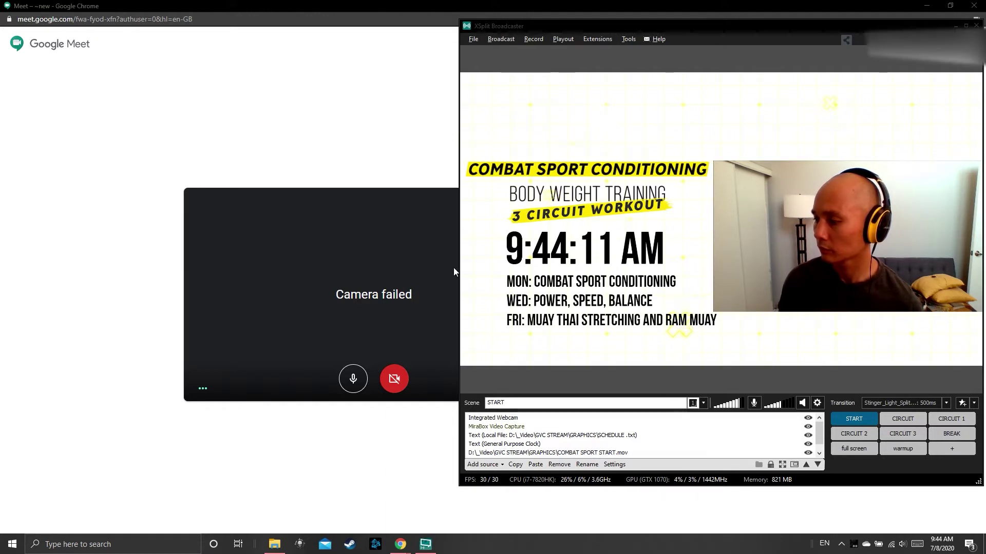
Choose XSplitBroadcaster as the camera in Google Meet's Video settings and confirm with Done.
{"action": "left_click", "coordinate": [354, 165]}
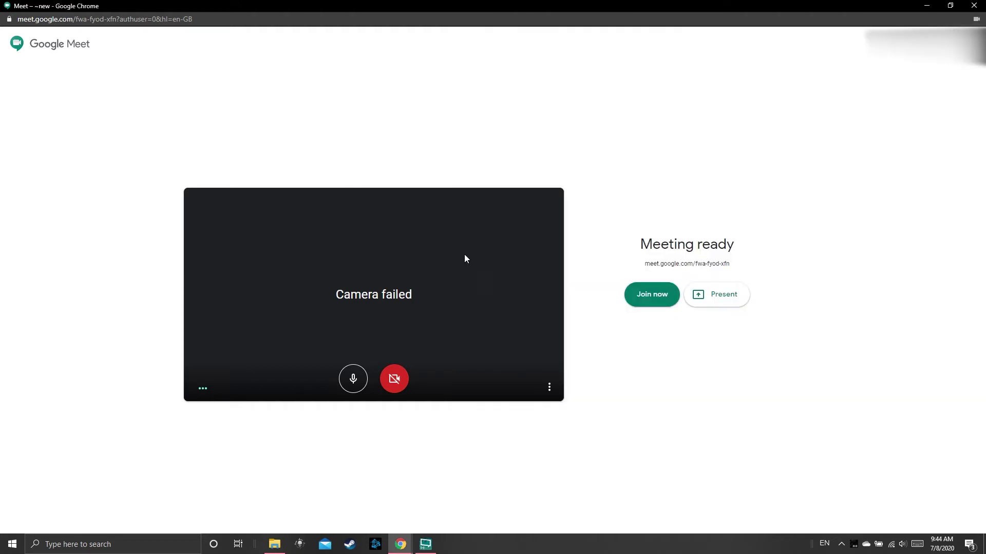
{"action": "left_click", "coordinate": [557, 393]}
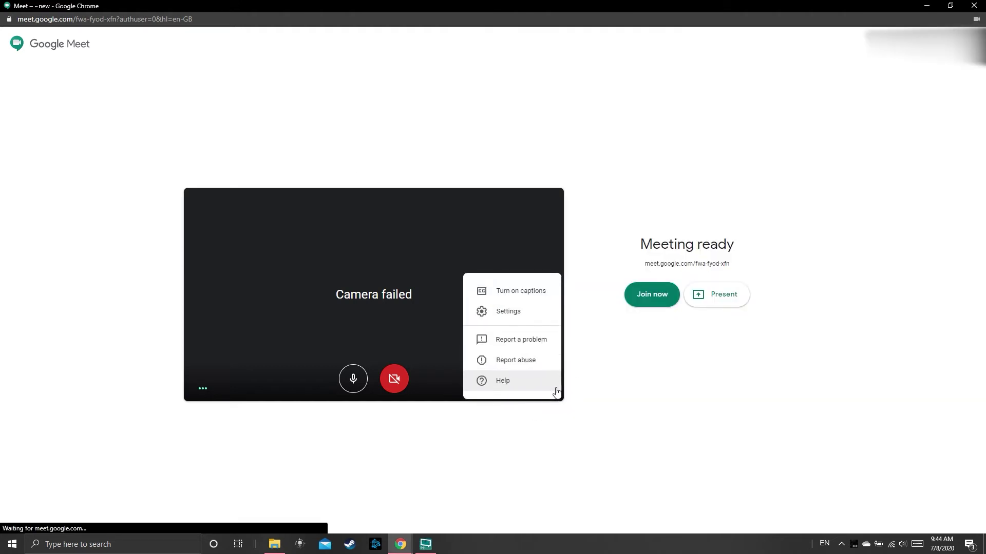
{"action": "left_click", "coordinate": [536, 311]}
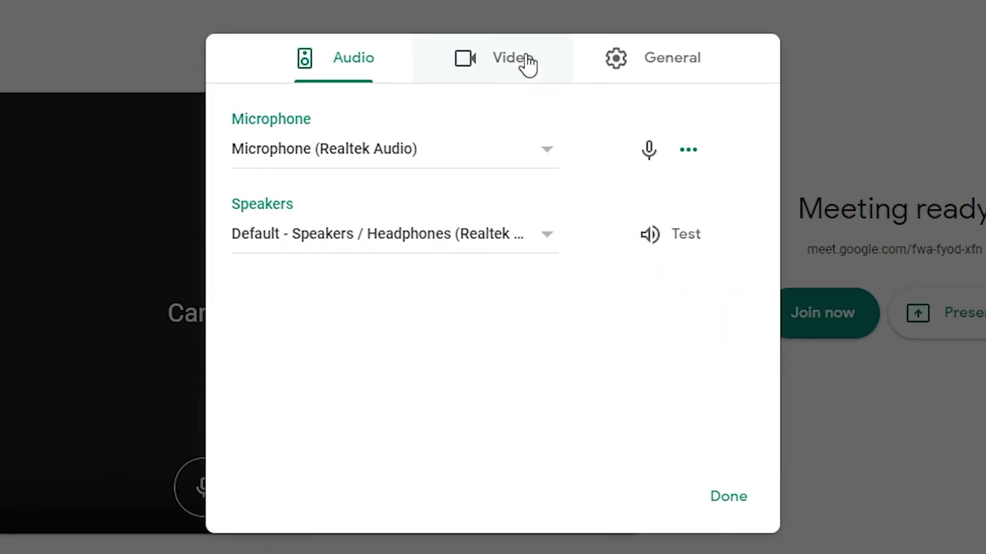
{"action": "left_click", "coordinate": [527, 65]}
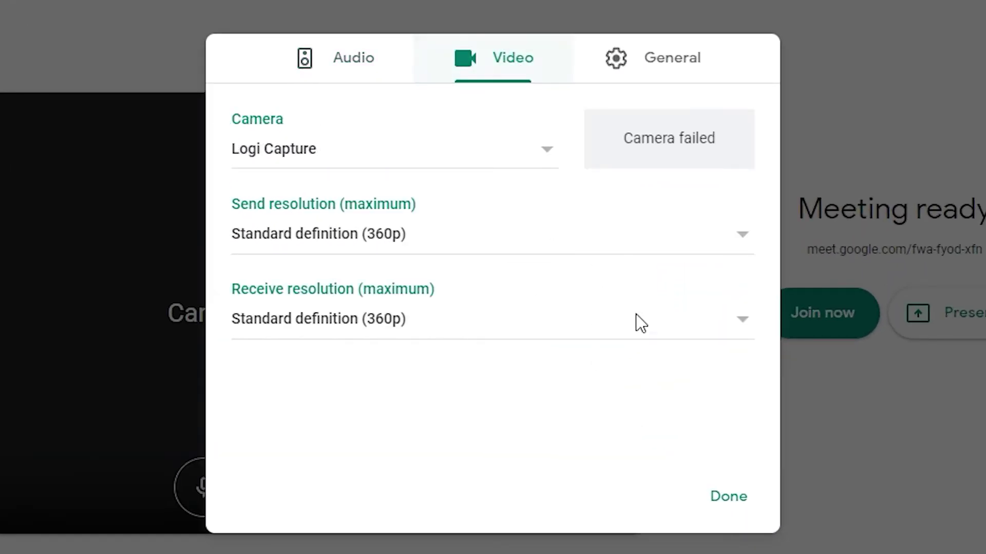
{"action": "left_click", "coordinate": [547, 157]}
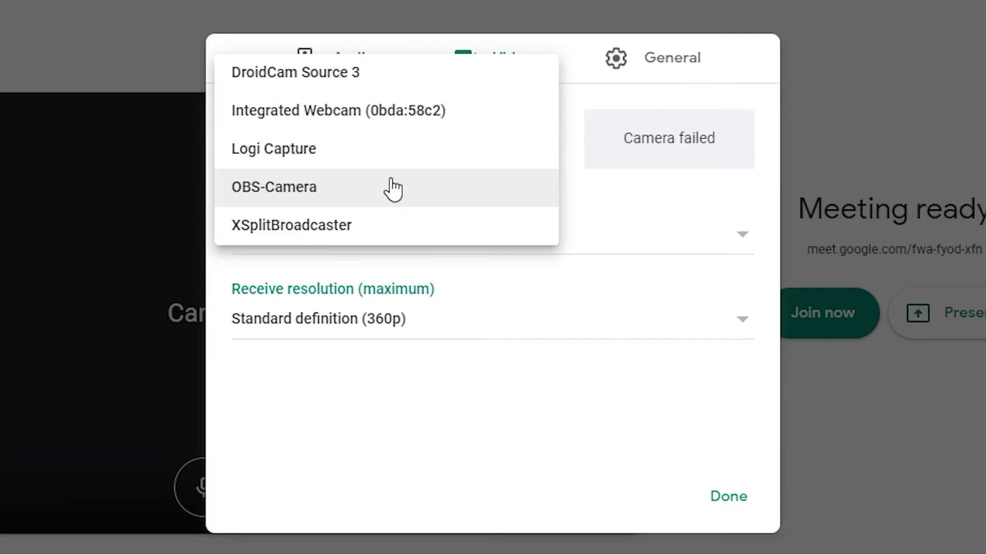
{"action": "left_click", "coordinate": [324, 230]}
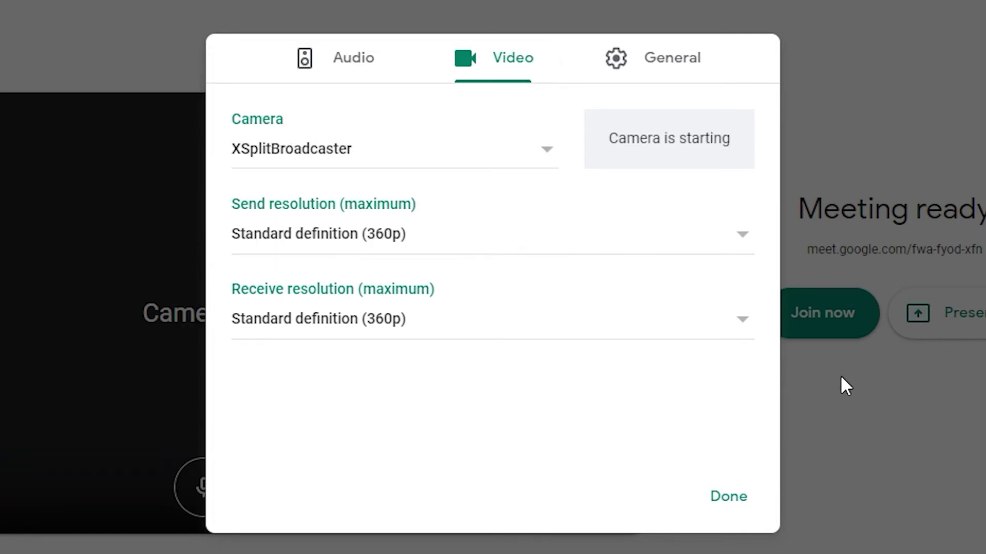
{"action": "left_click", "coordinate": [730, 499]}
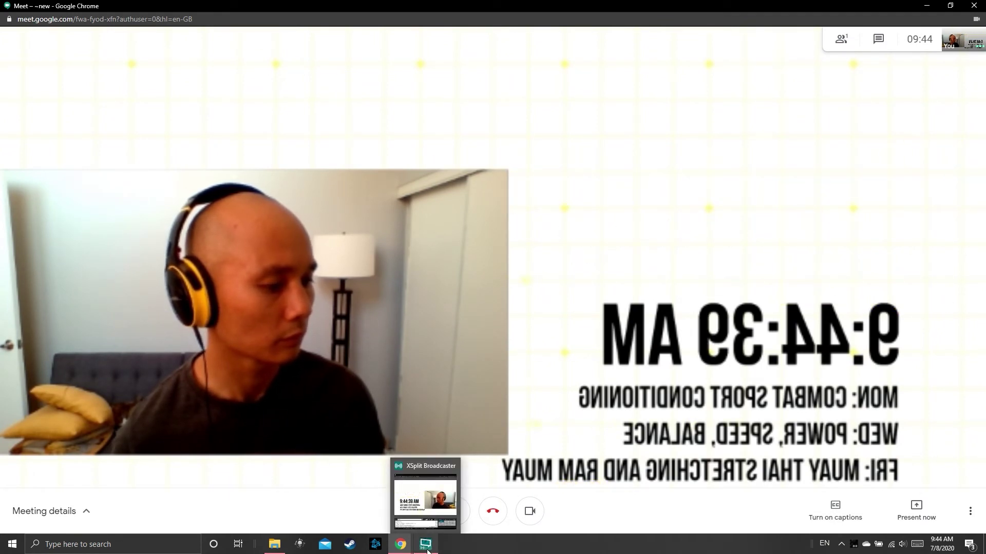
{"action": "left_click", "coordinate": [426, 545]}
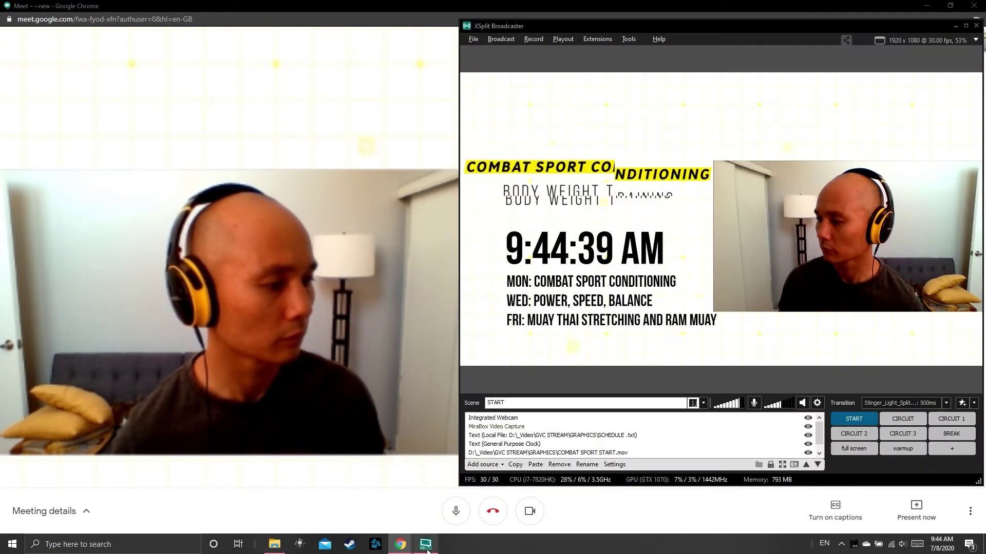
{"action": "left_click", "coordinate": [893, 418]}
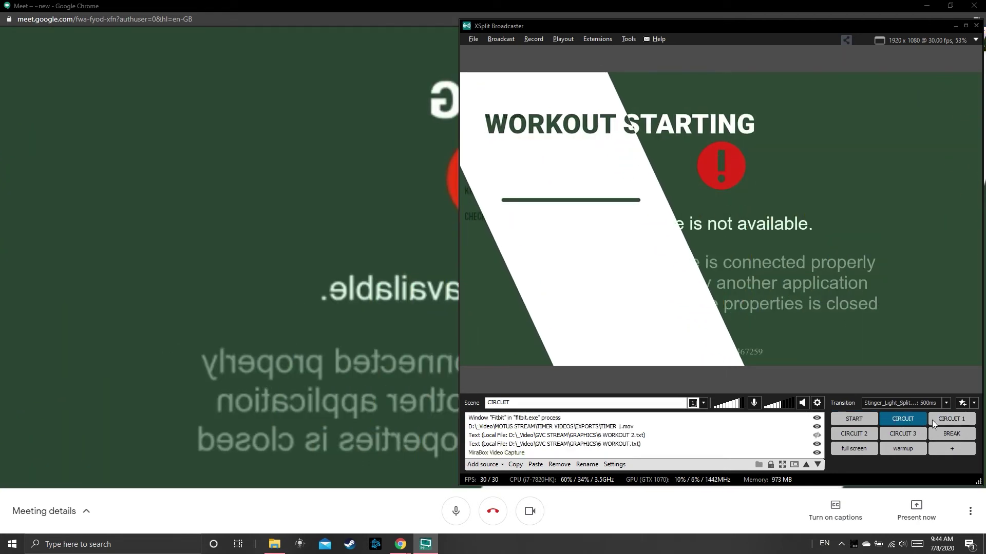
{"action": "left_click", "coordinate": [947, 419]}
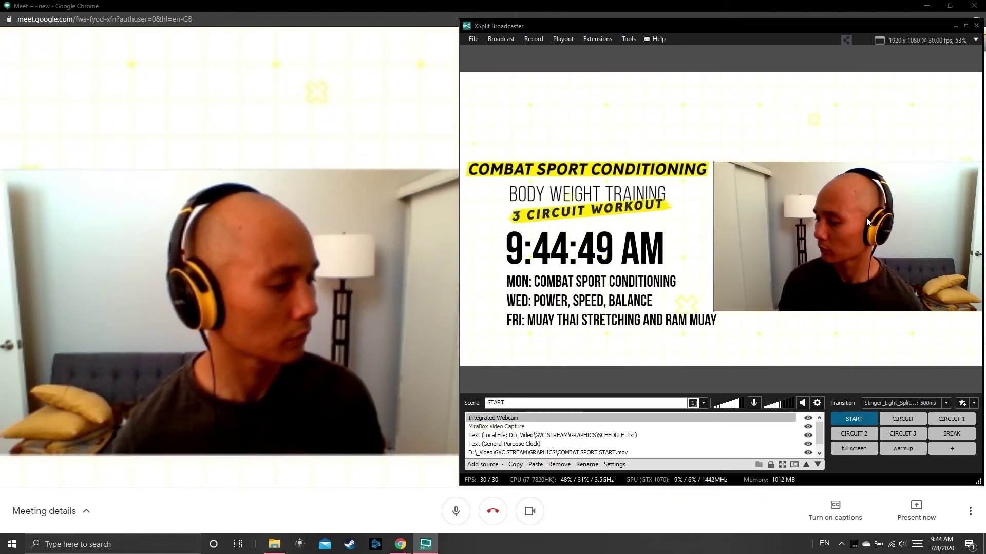
{"action": "left_click", "coordinate": [338, 149]}
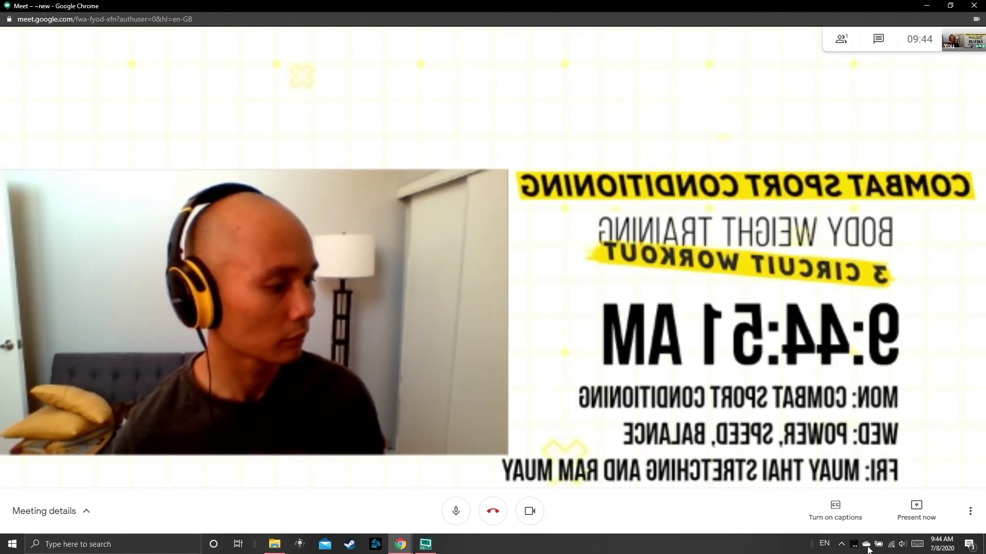
{"action": "left_click", "coordinate": [967, 514]}
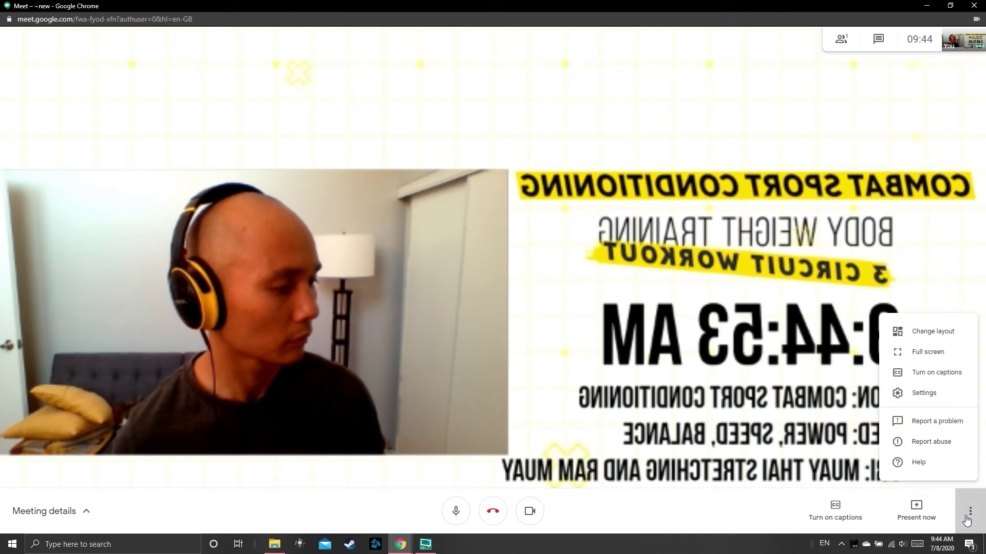
{"action": "left_click", "coordinate": [940, 393]}
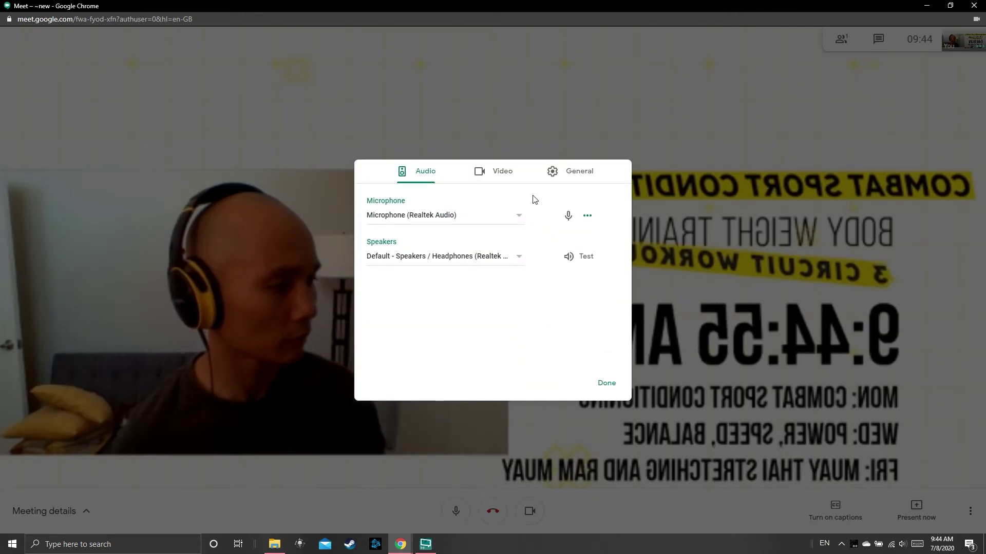
{"action": "left_click", "coordinate": [503, 174]}
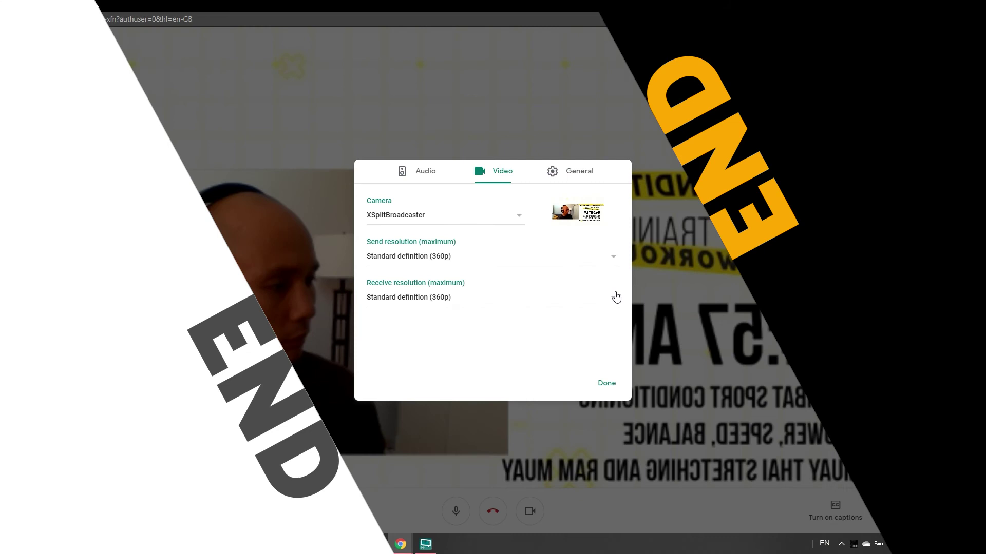
{"action": "left_click", "coordinate": [581, 184]}
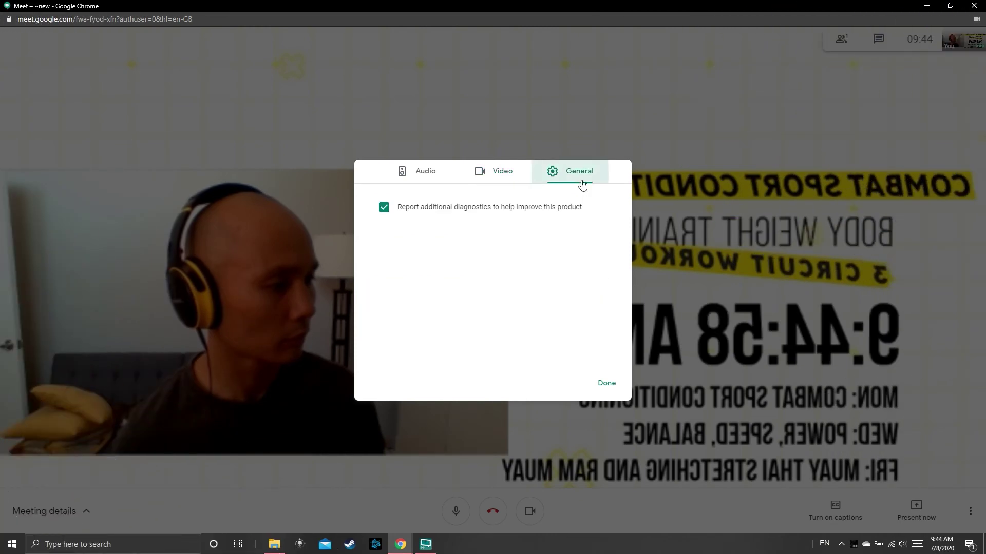
{"action": "left_click", "coordinate": [519, 184]}
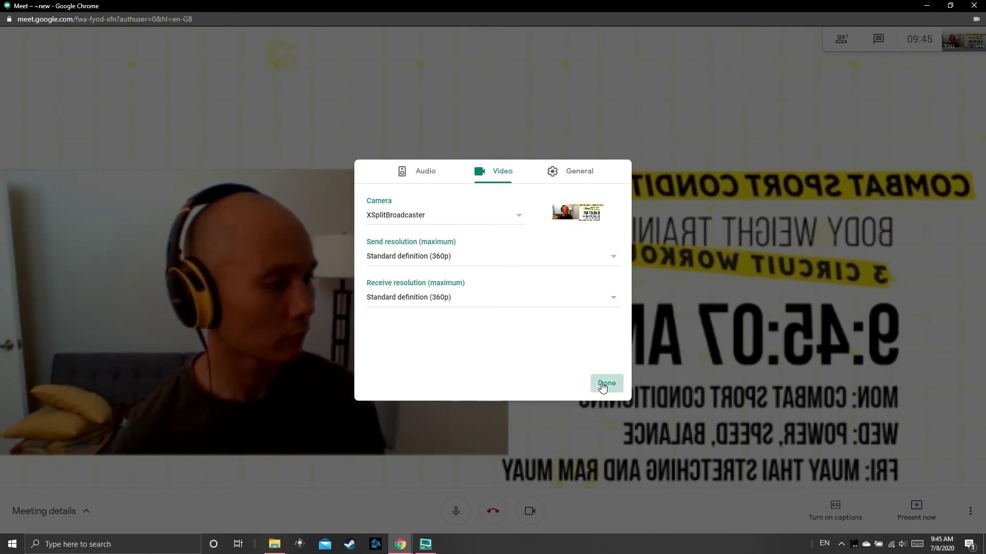
{"action": "left_click", "coordinate": [604, 385]}
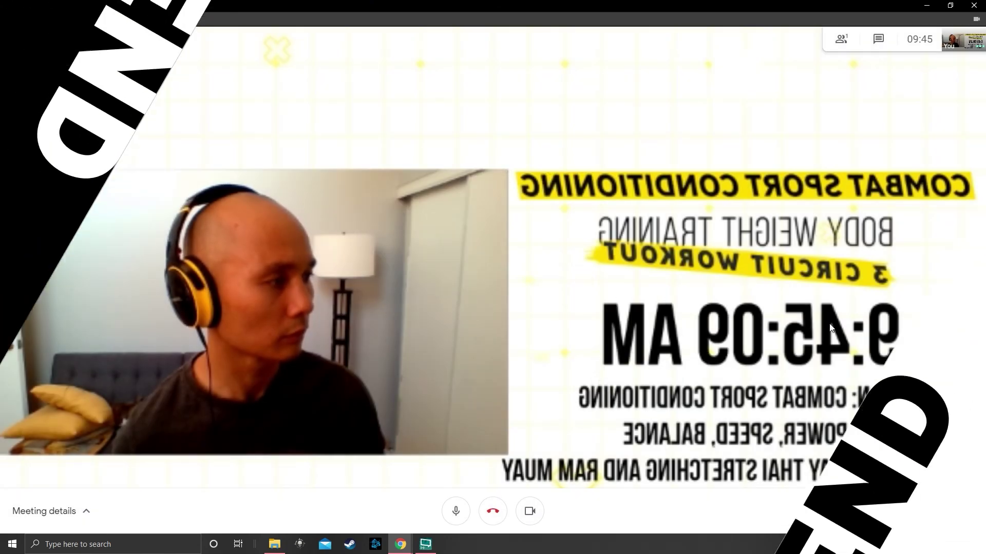